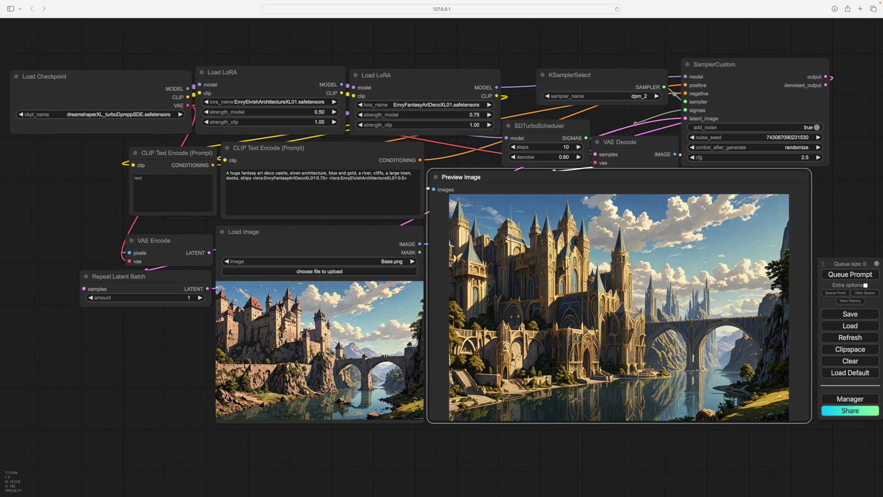
Step: In Photoshop, show the Noise layer over the castle and check the Add Noise amount without applying it
{"action": "left_click", "coordinate": [330, 487]}
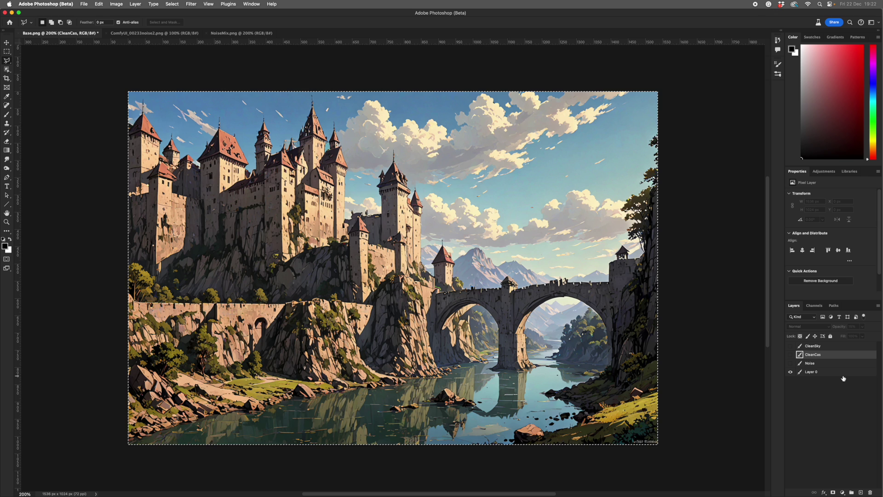
{"action": "left_click", "coordinate": [791, 363]}
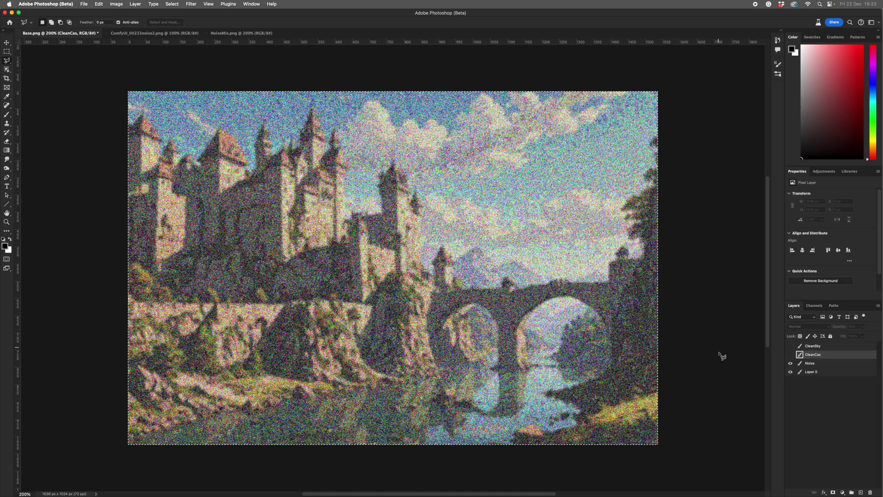
{"action": "key", "text": "alt+bracketleft"}
{"action": "key", "text": "super+alt+f"}
{"action": "left_click", "coordinate": [476, 143]}
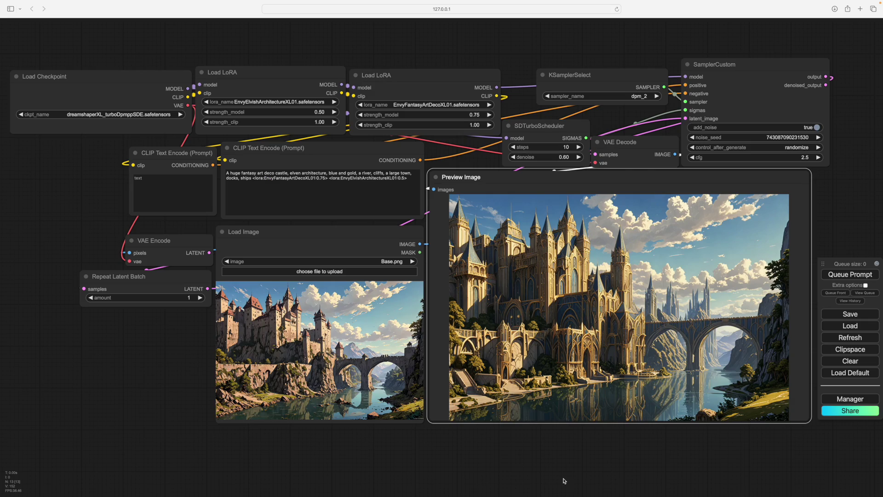
Step: Upload ComfyUI_00233noise.png as the Load Image input
{"action": "left_click", "coordinate": [319, 271]}
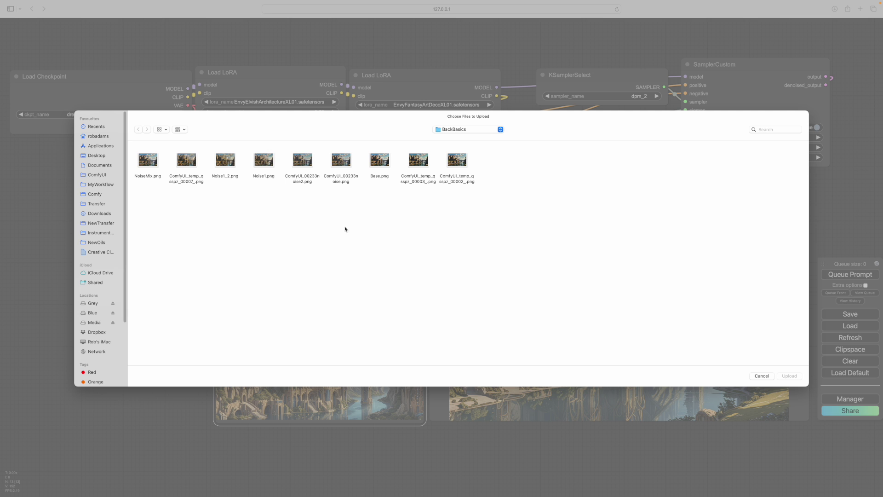
{"action": "left_click", "coordinate": [341, 161]}
{"action": "left_click", "coordinate": [790, 376]}
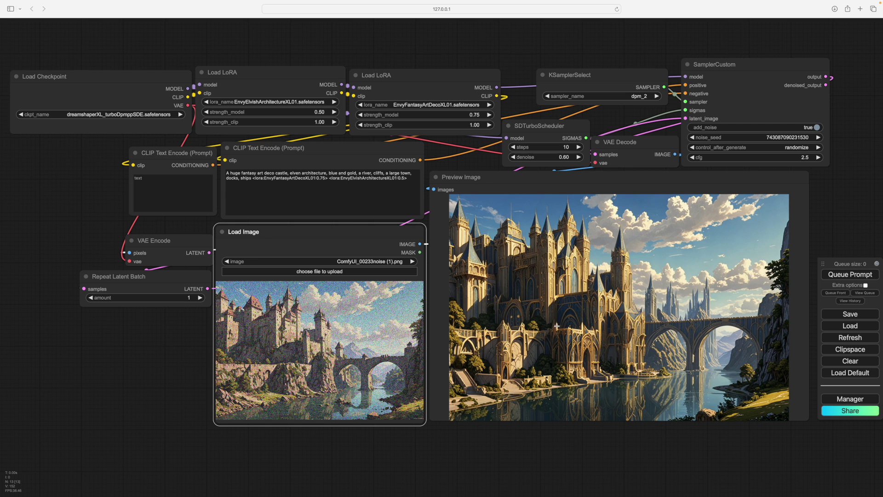
Step: Queue the prompt and zoom into the preview of the new gold castle with blue domes
{"action": "left_click", "coordinate": [851, 275]}
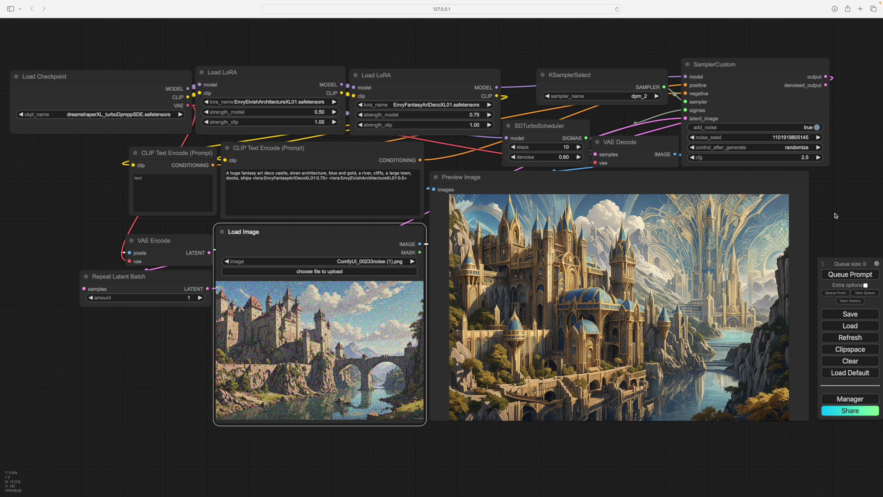
{"action": "scroll", "coordinate": [836, 215], "scroll_direction": "up", "scroll_amount": 5}
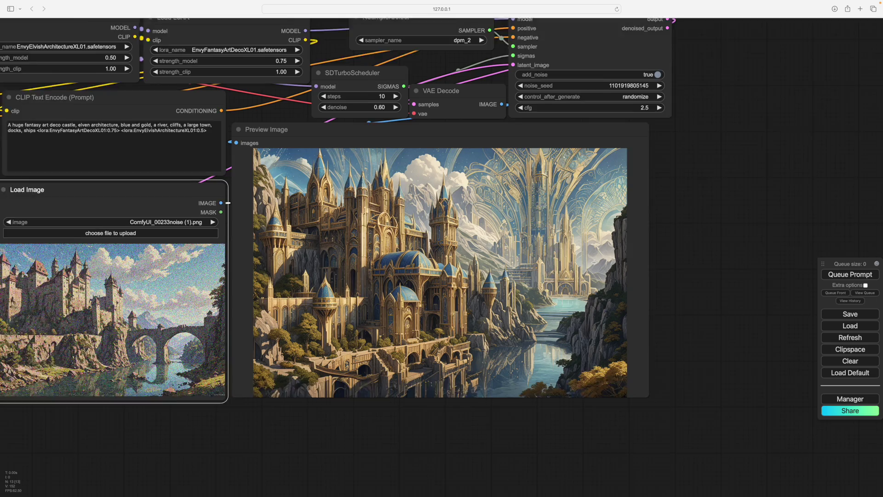
{"action": "scroll", "coordinate": [596, 263], "scroll_direction": "up", "scroll_amount": 1}
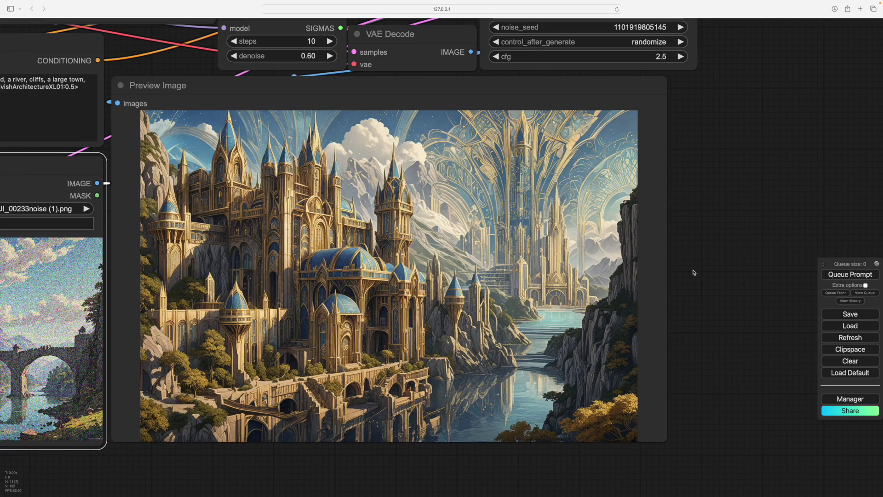
{"action": "scroll", "coordinate": [676, 267], "scroll_direction": "up", "scroll_amount": 2}
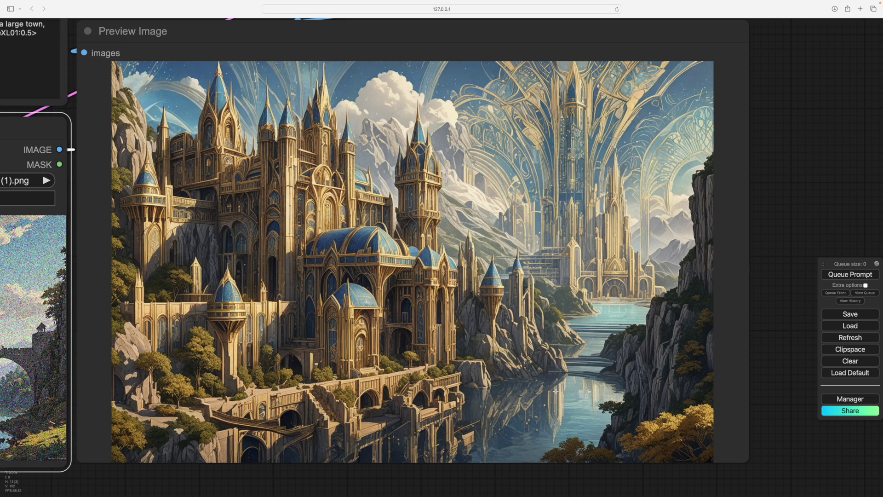
{"action": "scroll", "coordinate": [781, 226], "scroll_direction": "down", "scroll_amount": 5}
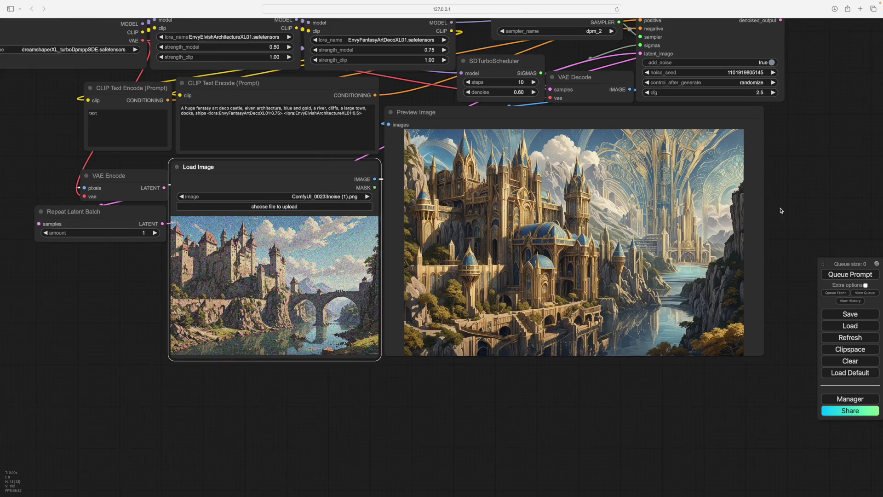
{"action": "scroll", "coordinate": [781, 211], "scroll_direction": "up", "scroll_amount": 3}
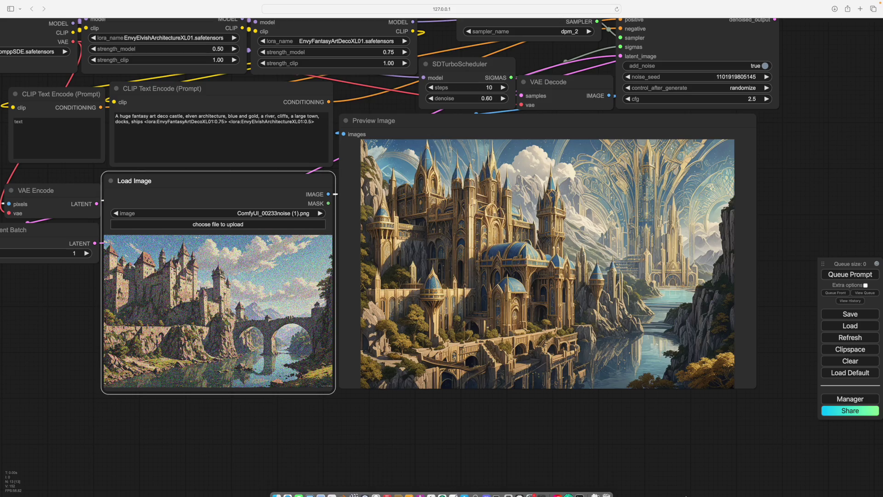
Step: In Photoshop, hide the Noise layer and select Layer 0, then the CleanCas layer
{"action": "left_click", "coordinate": [570, 494]}
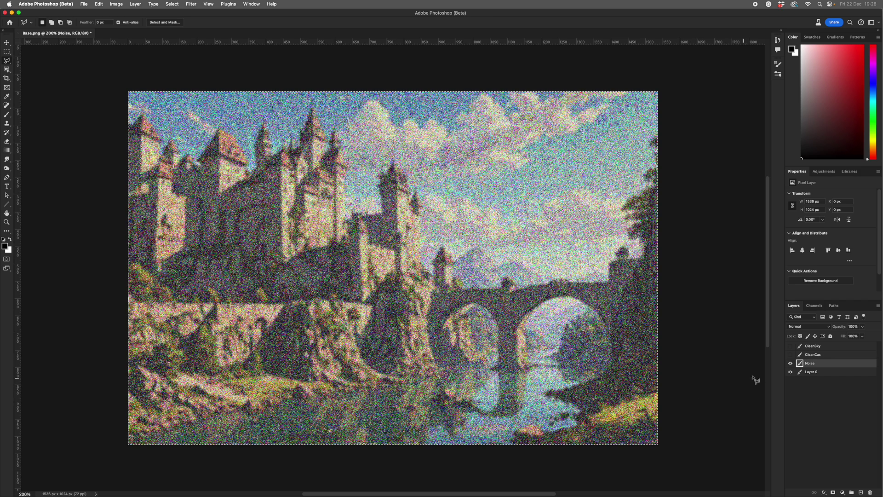
{"action": "left_click", "coordinate": [790, 363]}
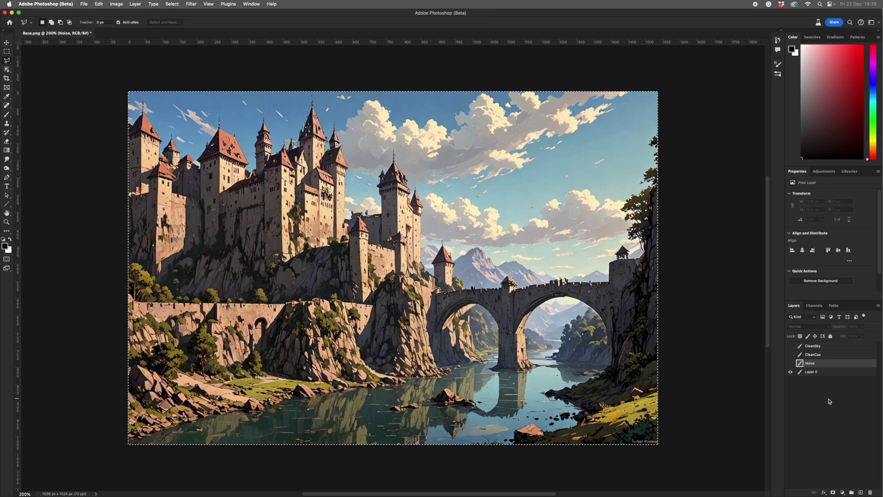
{"action": "left_click", "coordinate": [825, 372]}
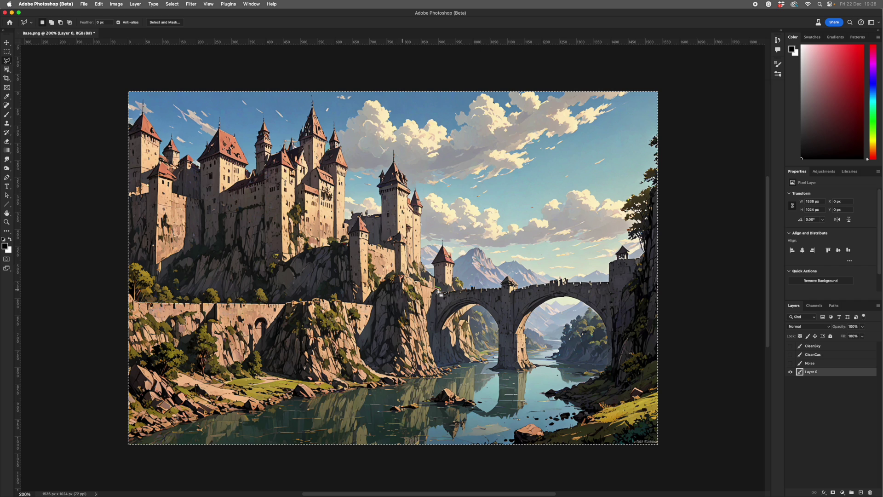
{"action": "left_click", "coordinate": [813, 354]}
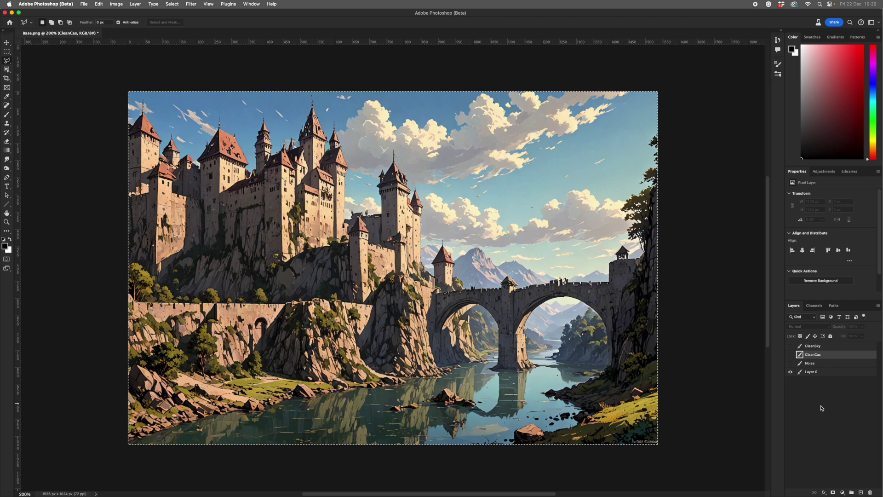
Step: Toggle layer visibility to leave CleanSky, CleanCas and Noise shown with Layer 0 hidden
{"action": "left_click", "coordinate": [791, 355]}
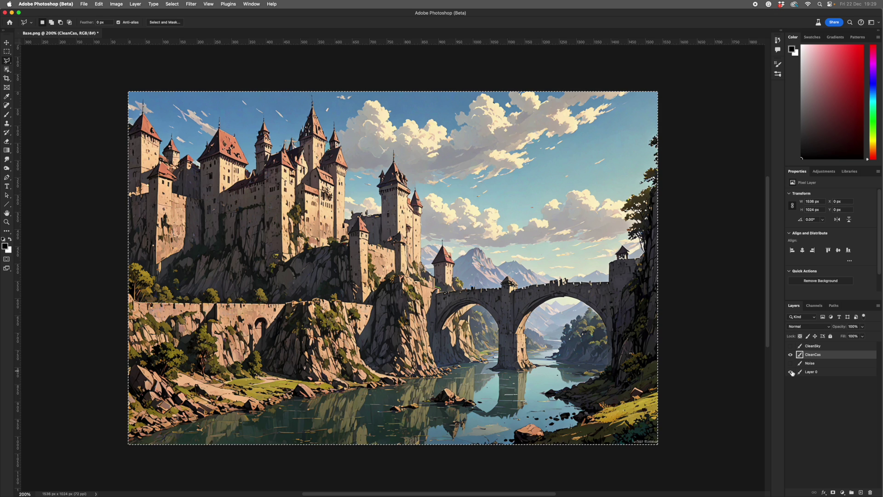
{"action": "left_click", "coordinate": [791, 371]}
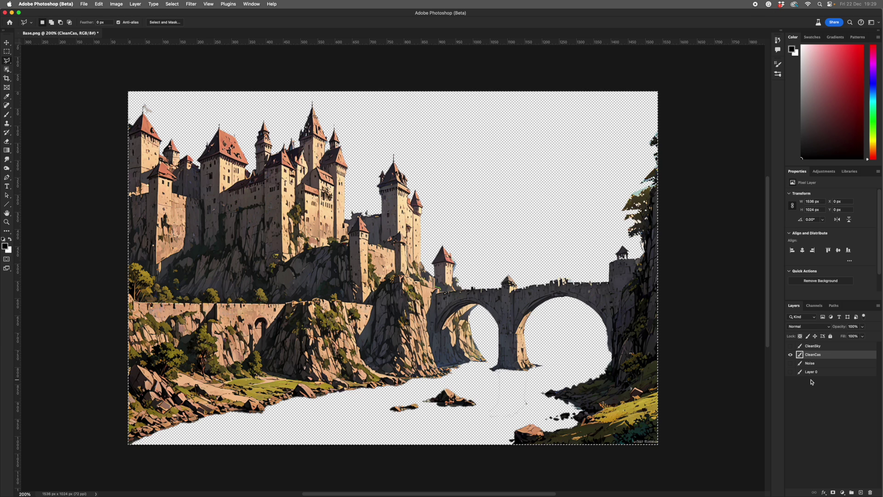
{"action": "left_click", "coordinate": [791, 346]}
{"action": "left_click", "coordinate": [791, 355]}
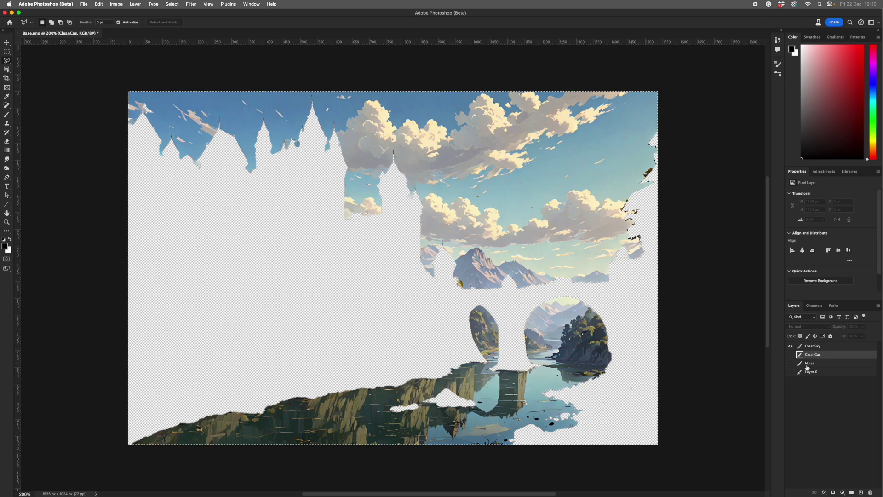
{"action": "left_click", "coordinate": [791, 364]}
{"action": "left_click", "coordinate": [791, 355]}
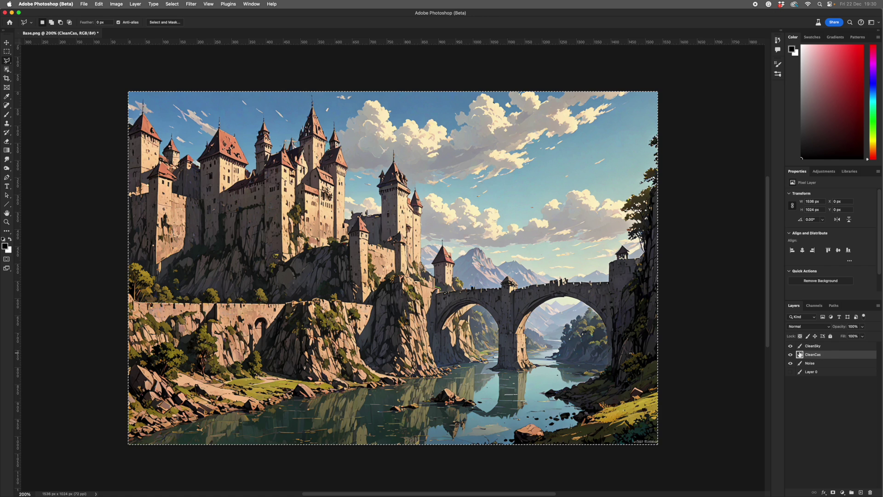
Step: Set CleanSky opacity to 75% and CleanCas to 15%, then open ComfyUI's upload picker
{"action": "left_click", "coordinate": [830, 347]}
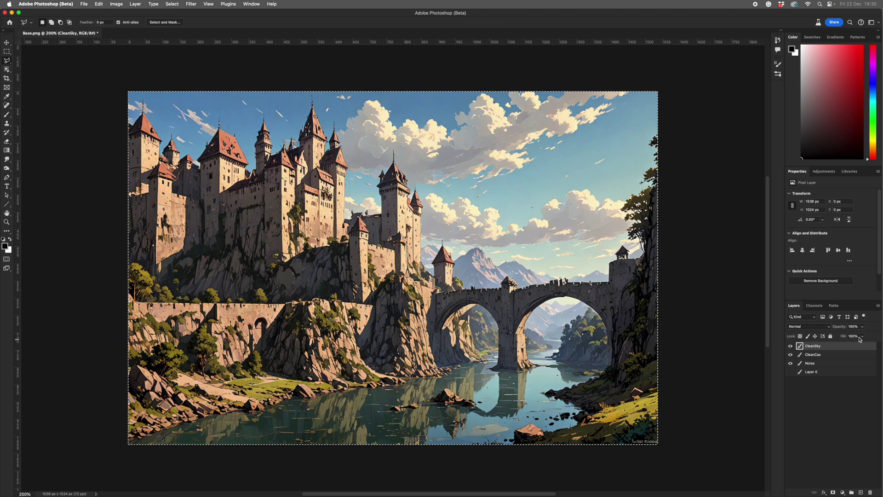
{"action": "left_click_drag", "start_coordinate": [862, 326], "coordinate": [846, 402]}
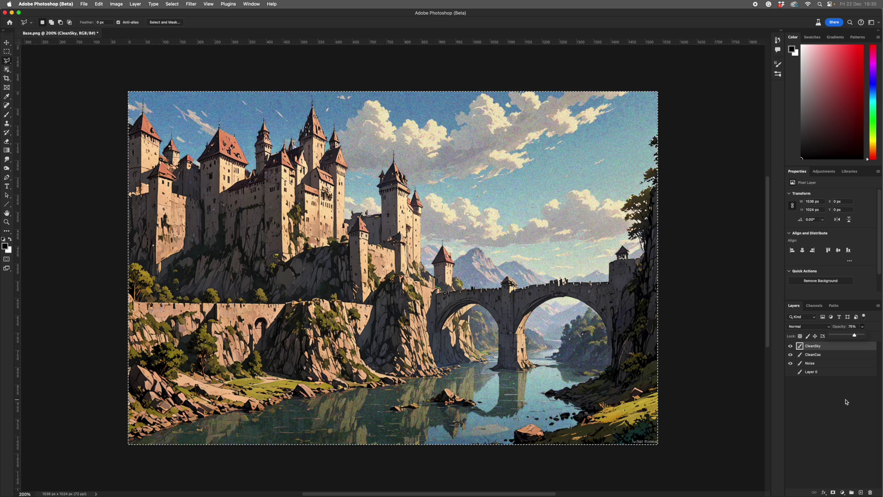
{"action": "left_click", "coordinate": [835, 355]}
{"action": "left_click", "coordinate": [863, 327]}
{"action": "left_click_drag", "start_coordinate": [863, 336], "coordinate": [835, 336]}
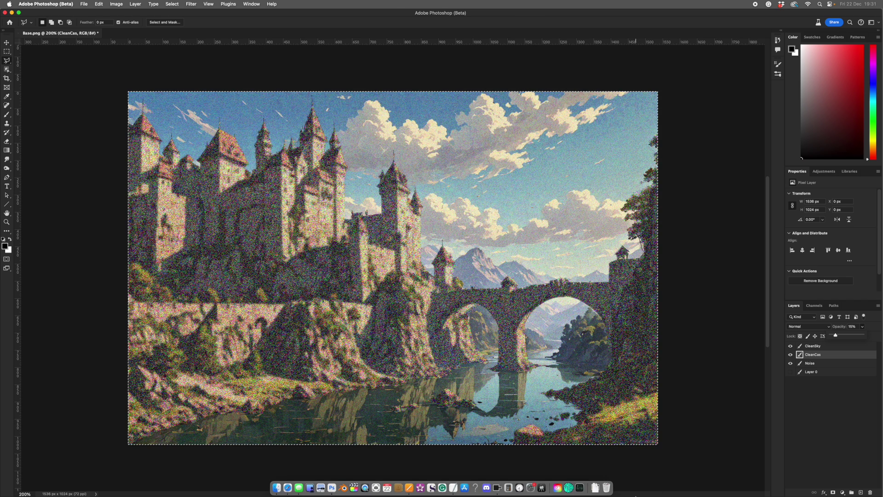
{"action": "left_click", "coordinate": [478, 487]}
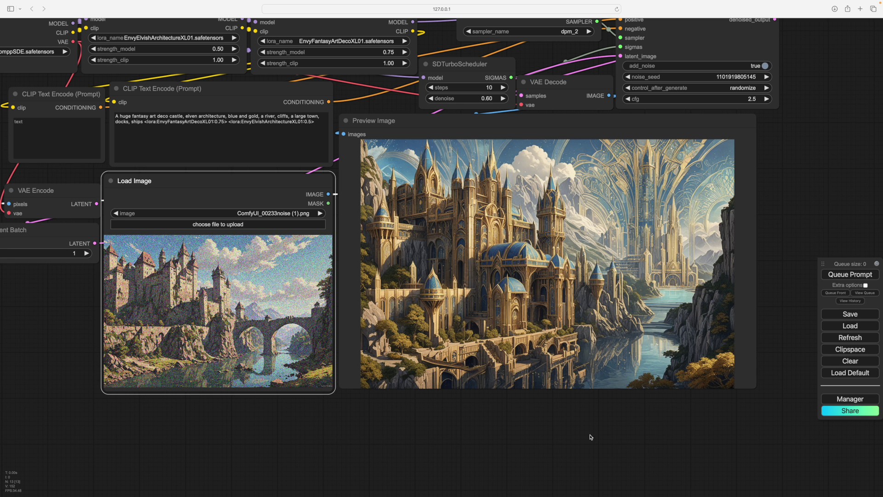
{"action": "left_click", "coordinate": [214, 225]}
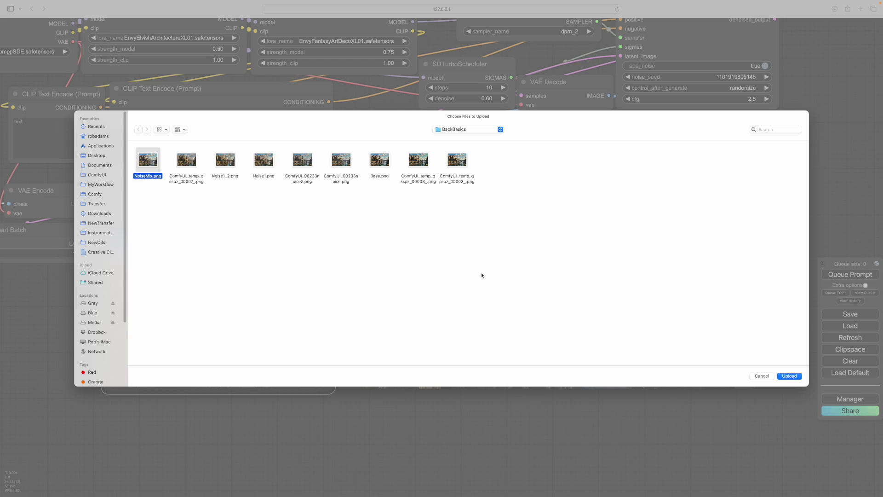
Step: Load NoiseMix (1).png as the input and generate a golden castle with a stone bridge
{"action": "left_click", "coordinate": [789, 376]}
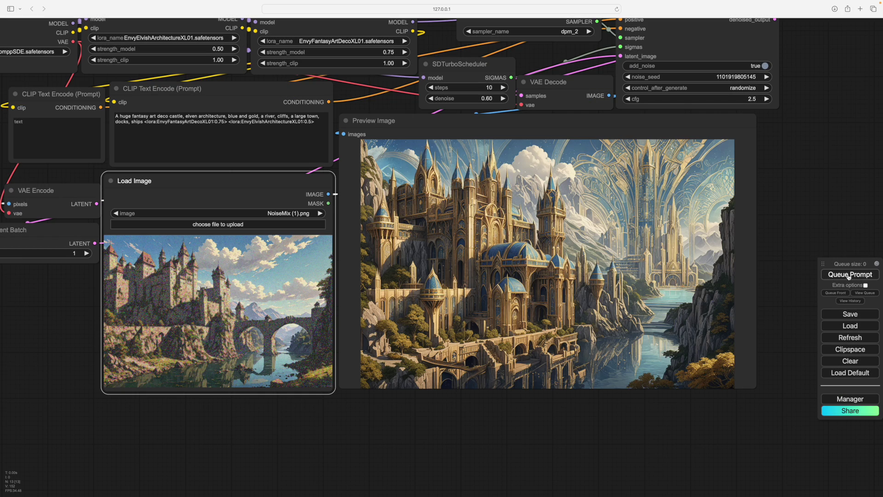
{"action": "left_click", "coordinate": [849, 274]}
{"action": "scroll", "coordinate": [813, 232], "scroll_direction": "up", "scroll_amount": 3}
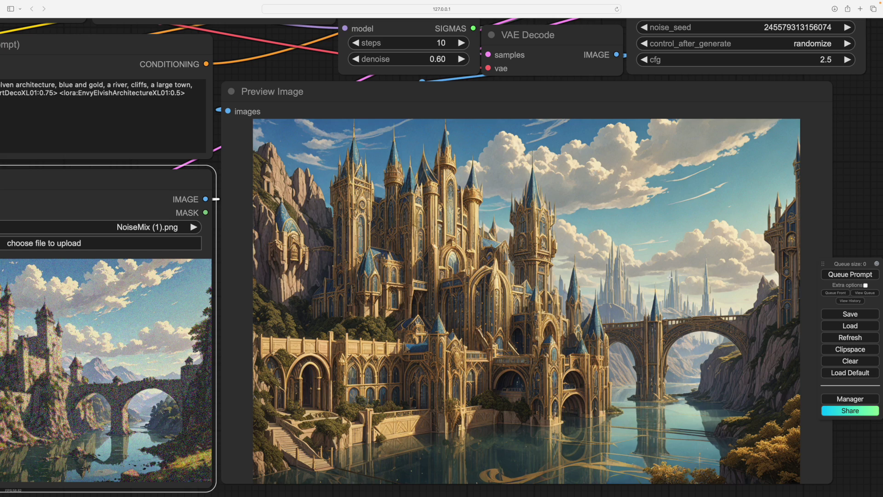
{"action": "scroll", "coordinate": [813, 232], "scroll_direction": "down", "scroll_amount": 3}
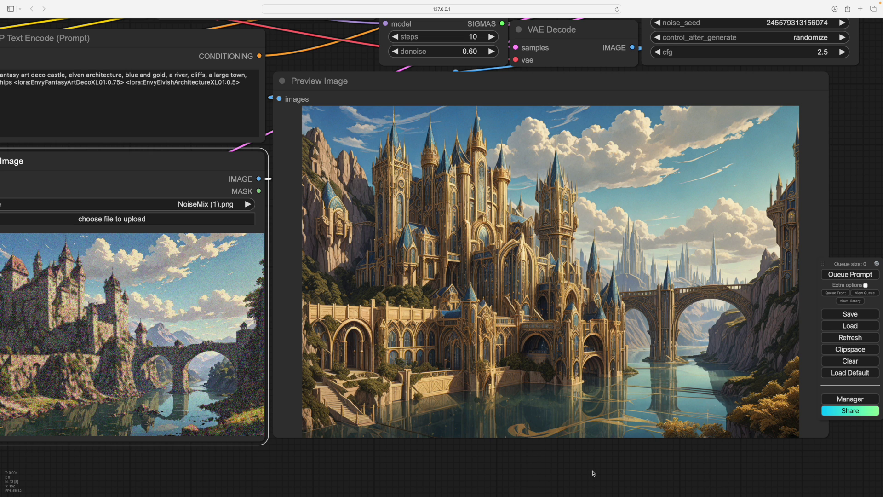
Step: Change the LoRA weight in the prompt text from 0.75 to 0.3
{"action": "scroll", "coordinate": [593, 473], "scroll_direction": "down", "scroll_amount": 4}
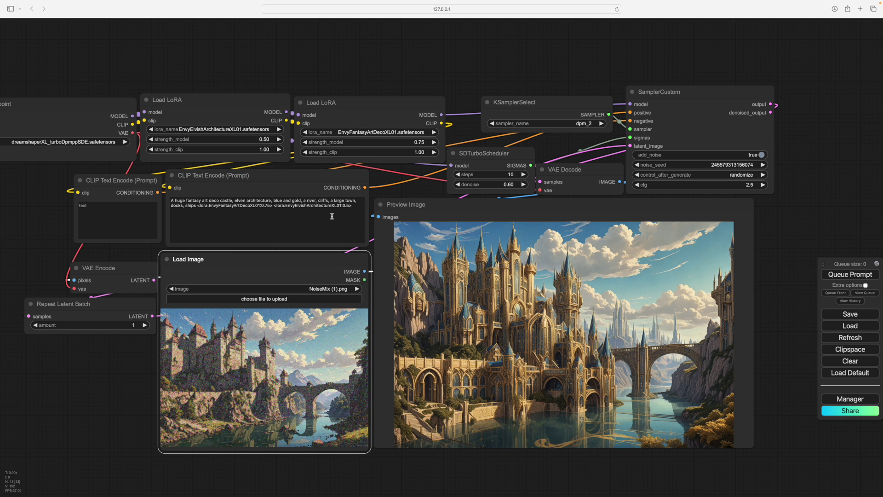
{"action": "left_click", "coordinate": [331, 216]}
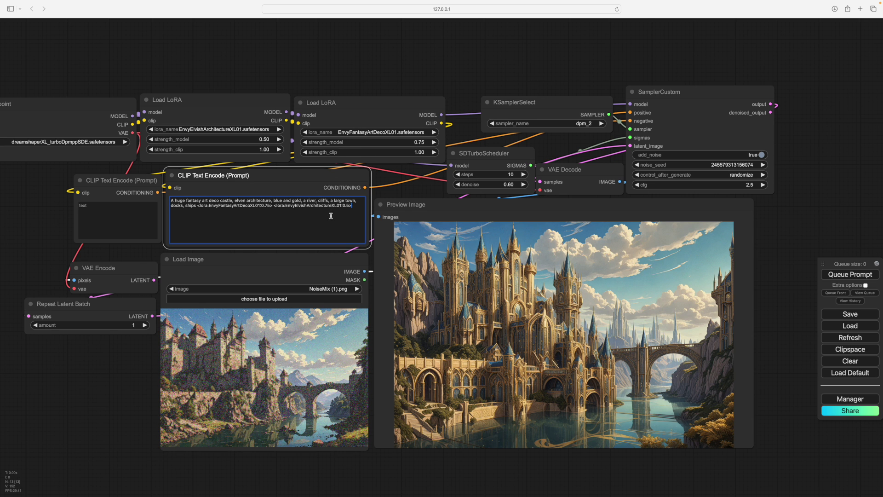
{"action": "left_click", "coordinate": [266, 207]}
{"action": "double_click", "coordinate": [266, 206]}
{"action": "type", "text": "3"}
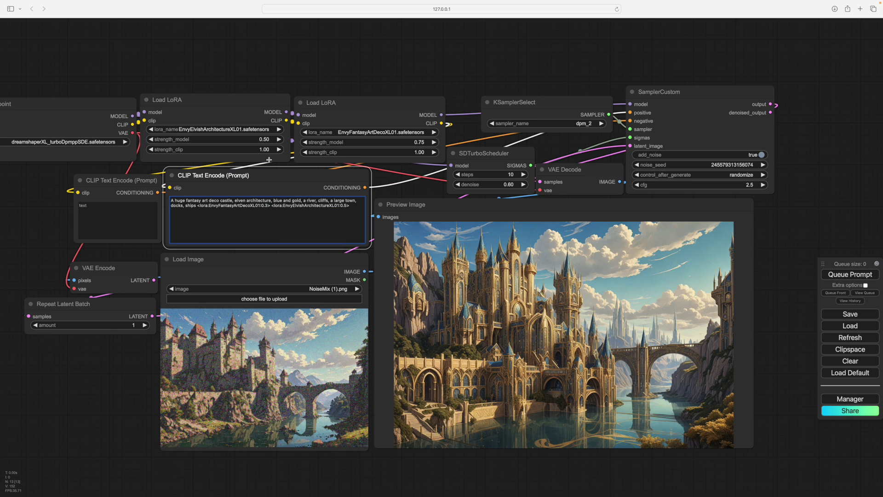
Step: Set the first Load LoRA strength_model to 0.30 and queue a new generation
{"action": "left_click", "coordinate": [266, 140]}
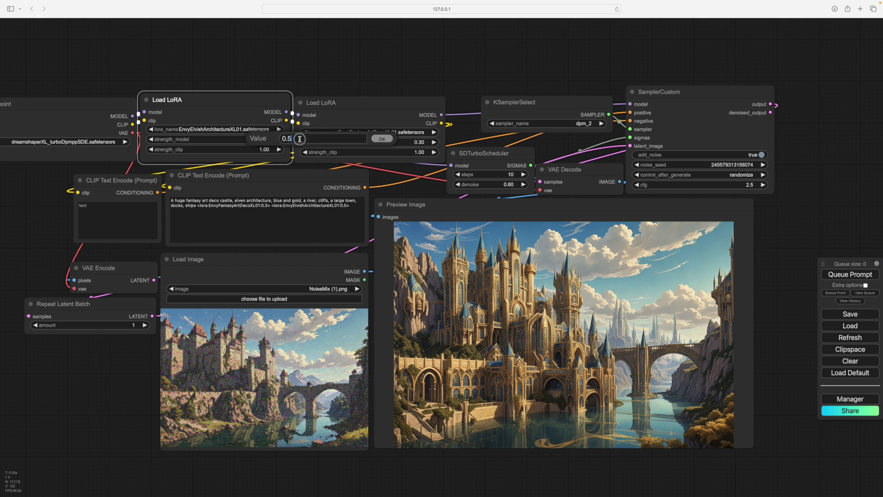
{"action": "left_click_drag", "start_coordinate": [292, 139], "coordinate": [289, 139]}
{"action": "type", "text": "3"}
{"action": "key", "text": "Return"}
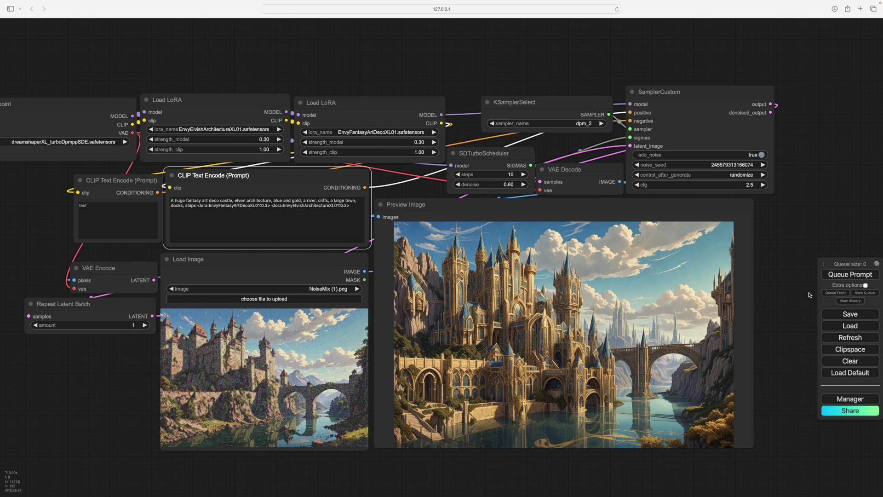
{"action": "left_click", "coordinate": [847, 274]}
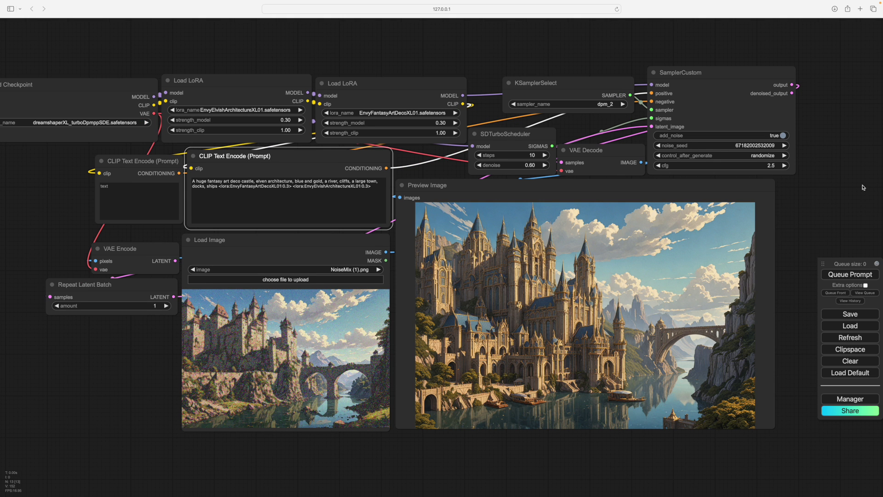
{"action": "left_click", "coordinate": [644, 348]}
{"action": "scroll", "coordinate": [645, 347], "scroll_direction": "down", "scroll_amount": 2}
{"action": "scroll", "coordinate": [644, 348], "scroll_direction": "up", "scroll_amount": 7}
{"action": "left_click_drag", "start_coordinate": [644, 347], "coordinate": [660, 354]}
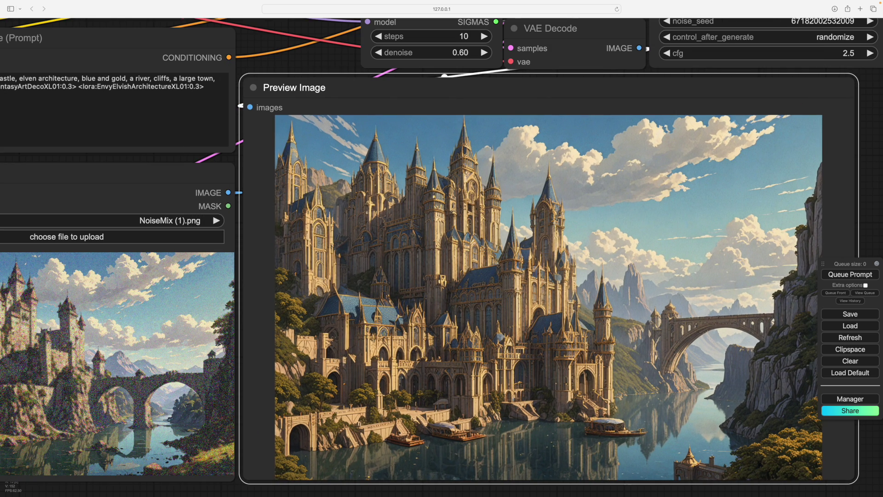
{"action": "left_click_drag", "start_coordinate": [876, 219], "coordinate": [821, 213]}
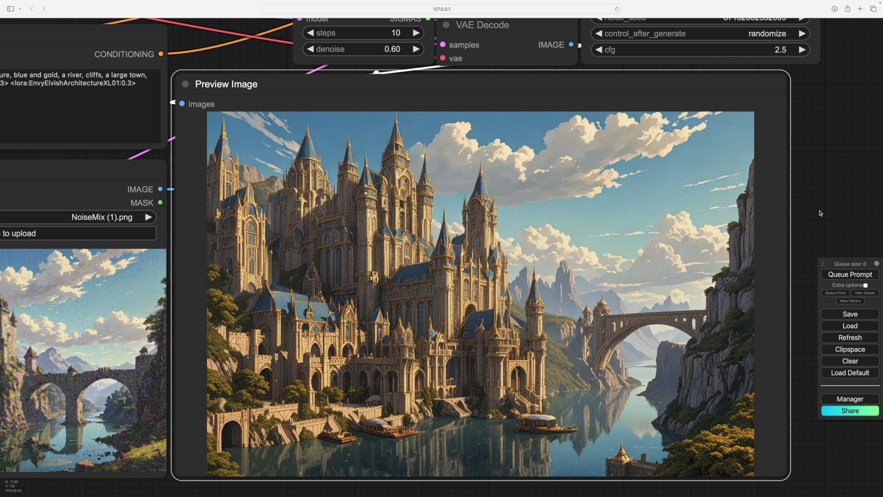
Step: In Photoshop, toggle Layer 1 and Layer 2 visibility to compare them, leaving Layer 1 active
{"action": "key", "text": "super+Tab"}
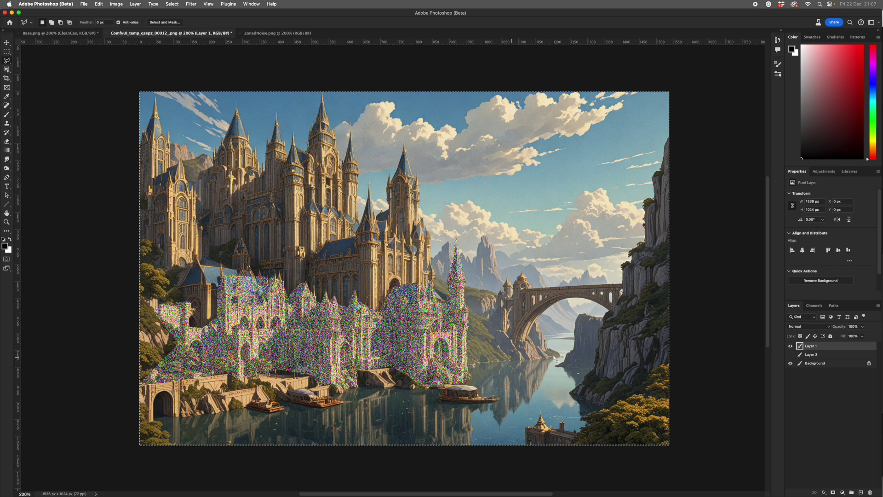
{"action": "left_click", "coordinate": [790, 355]}
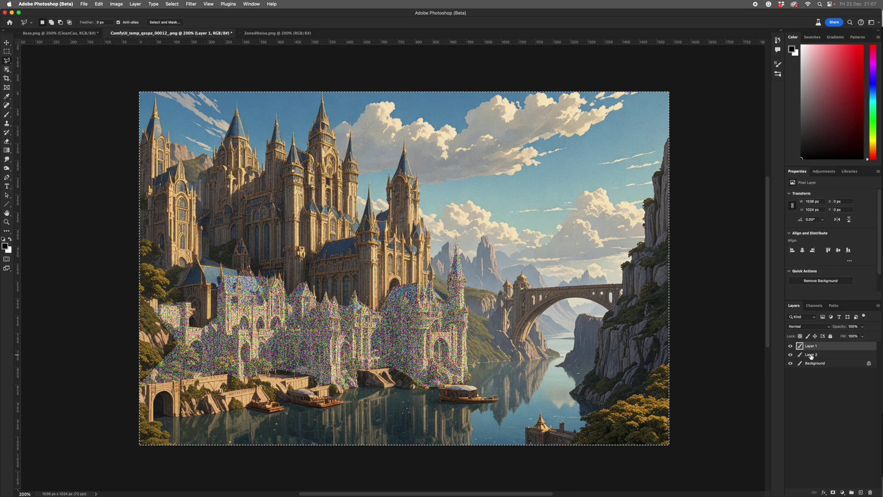
{"action": "left_click", "coordinate": [812, 355]}
{"action": "left_click", "coordinate": [791, 346]}
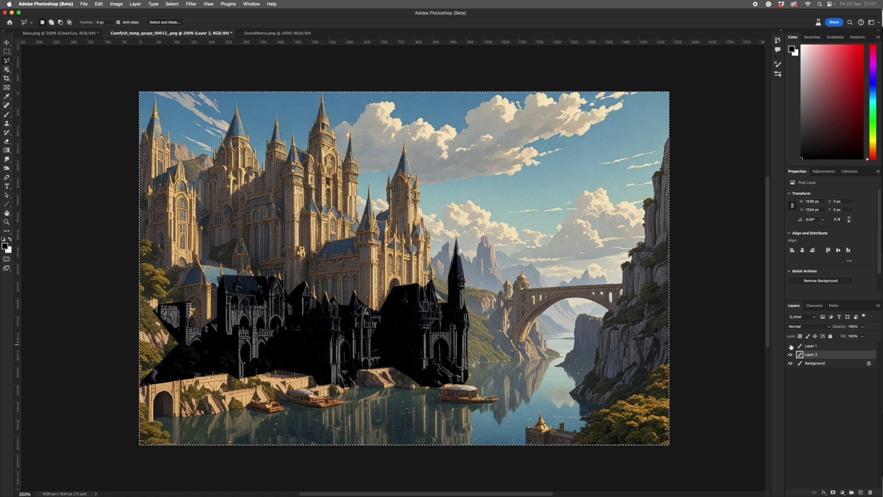
{"action": "left_click", "coordinate": [791, 346]}
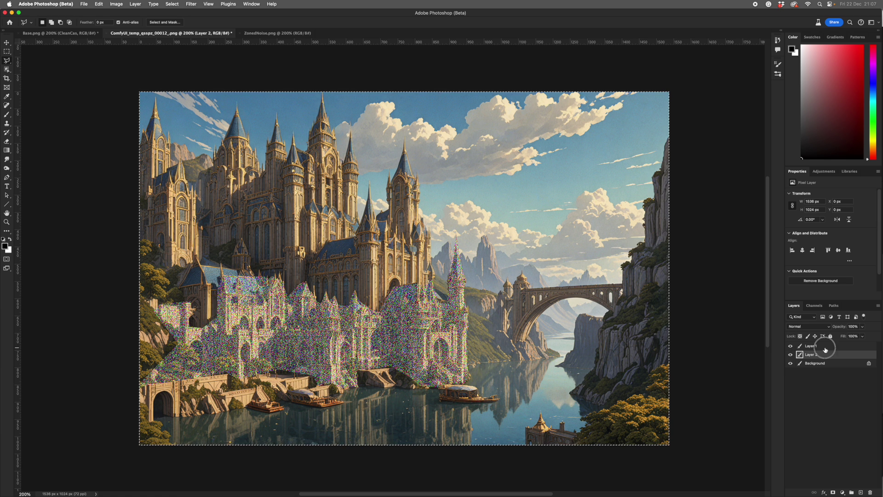
{"action": "left_click", "coordinate": [816, 346]}
Step: Lower Layer 1's opacity to about 38% and switch to the ZonedNoise.png document
{"action": "left_click", "coordinate": [862, 327]}
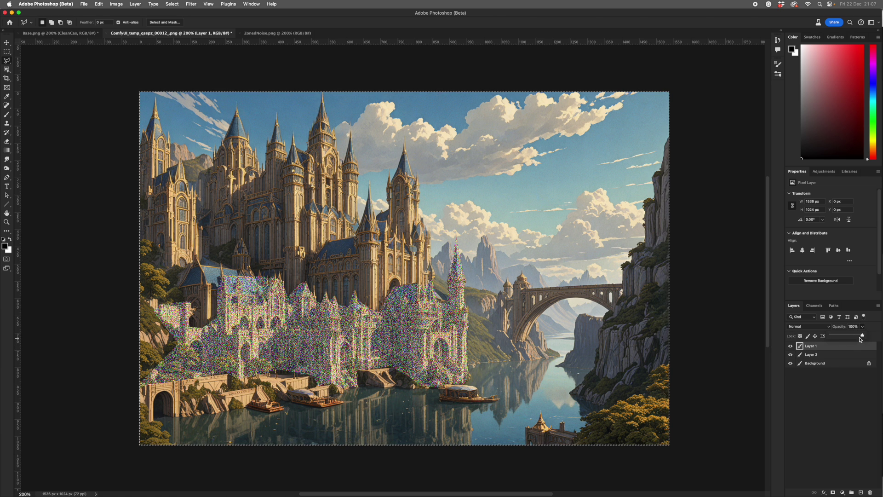
{"action": "left_click_drag", "start_coordinate": [863, 335], "coordinate": [845, 335]}
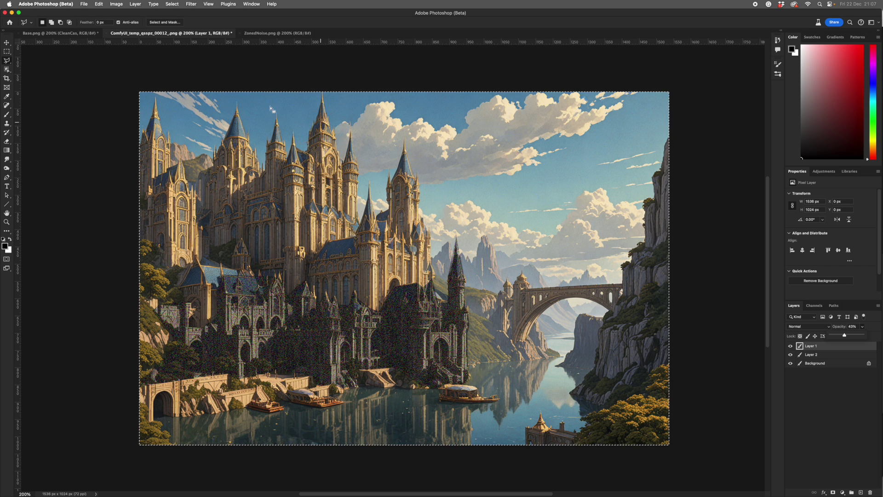
{"action": "left_click", "coordinate": [262, 33]}
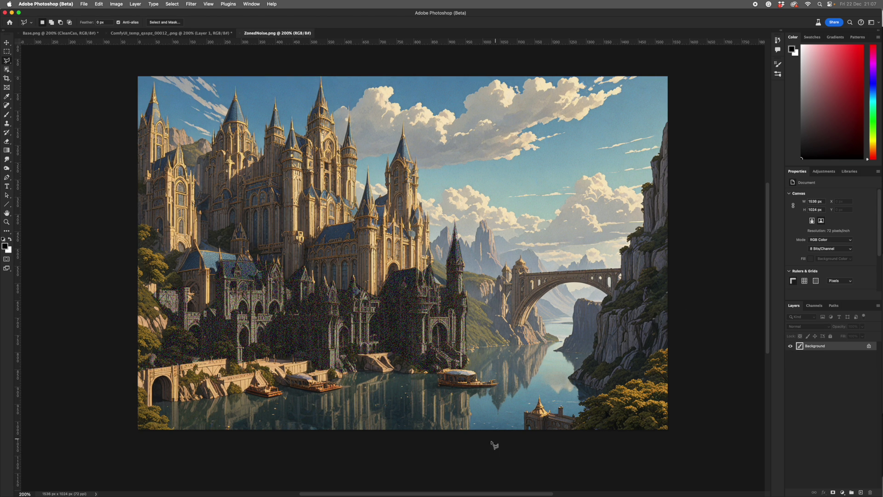
Step: Return to ComfyUI and pan the canvas to review the DieselPunk ZonedNoise (2).png generation
{"action": "left_click", "coordinate": [288, 487]}
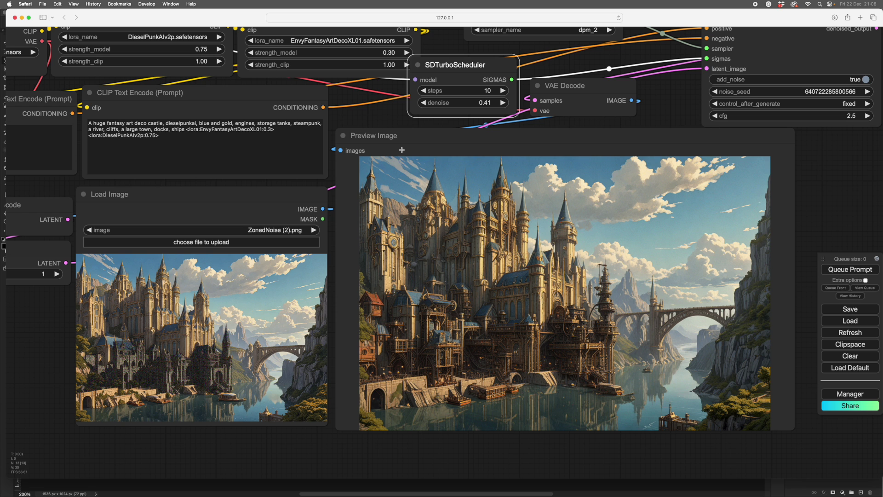
{"action": "left_click_drag", "start_coordinate": [384, 119], "coordinate": [390, 131]}
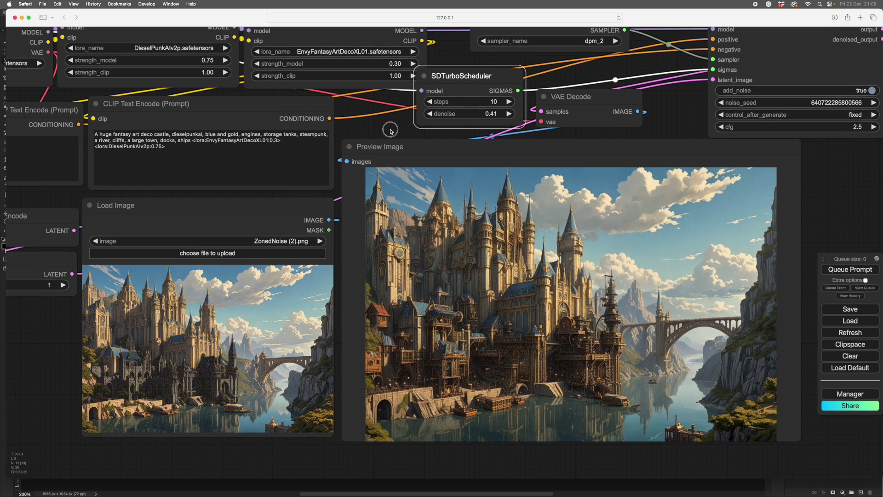
{"action": "scroll", "coordinate": [391, 130], "scroll_direction": "up", "scroll_amount": 10}
{"action": "scroll", "coordinate": [390, 130], "scroll_direction": "left", "scroll_amount": 8}
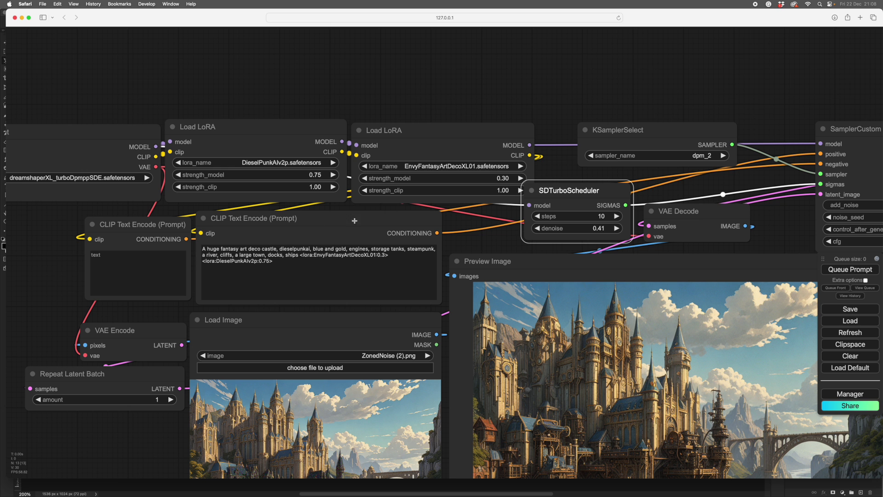
{"action": "scroll", "coordinate": [354, 209], "scroll_direction": "right", "scroll_amount": 8}
{"action": "scroll", "coordinate": [354, 209], "scroll_direction": "down", "scroll_amount": 5}
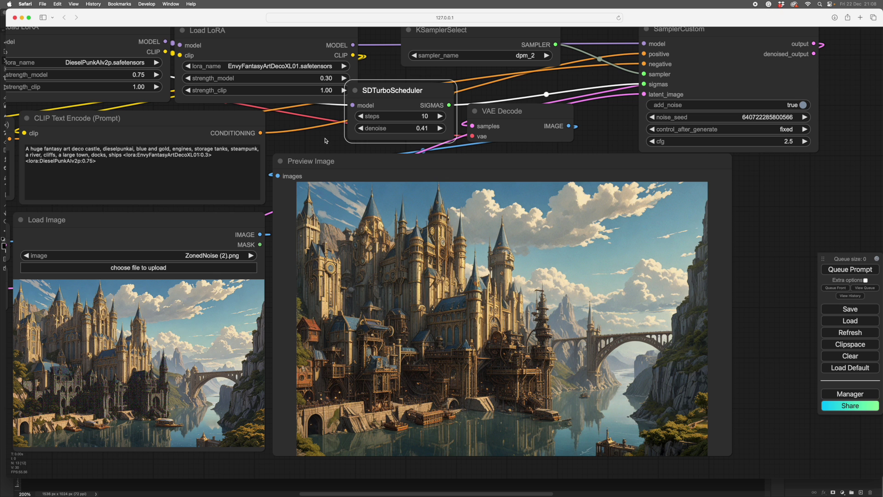
{"action": "left_click_drag", "start_coordinate": [326, 141], "coordinate": [395, 144]}
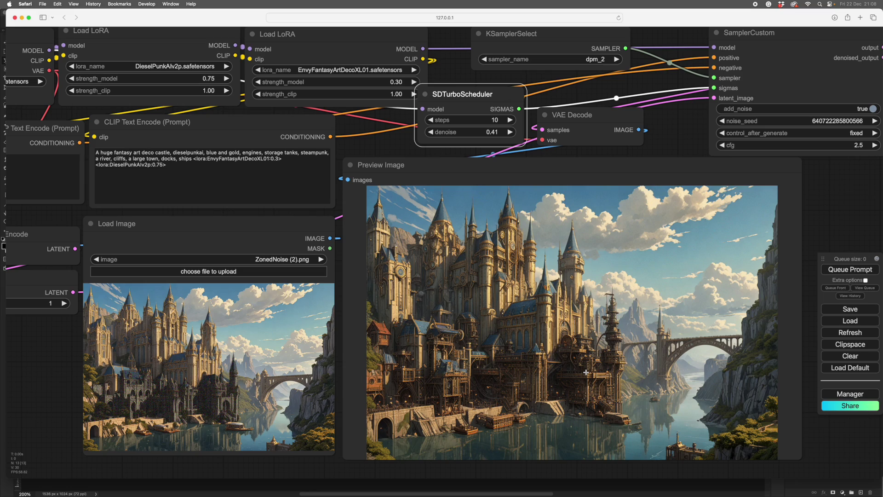
{"action": "scroll", "coordinate": [587, 370], "scroll_direction": "down", "scroll_amount": 1}
{"action": "scroll", "coordinate": [586, 368], "scroll_direction": "up", "scroll_amount": 3}
{"action": "scroll", "coordinate": [586, 367], "scroll_direction": "down", "scroll_amount": 1}
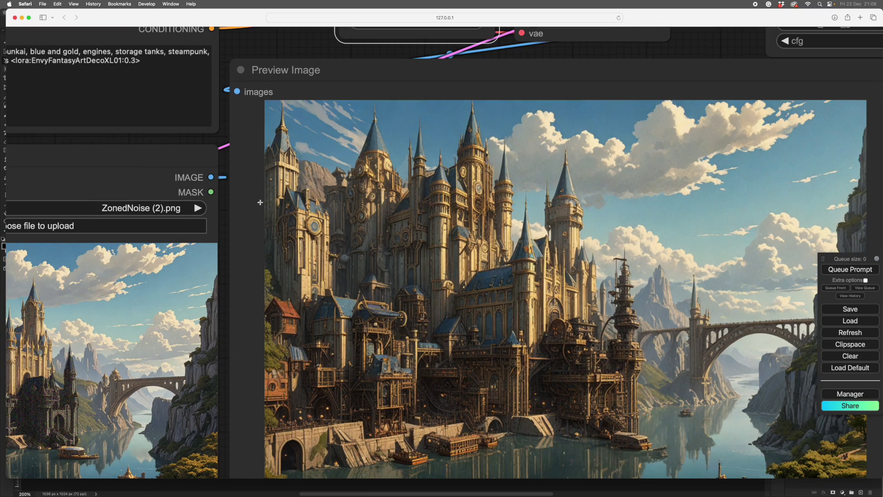